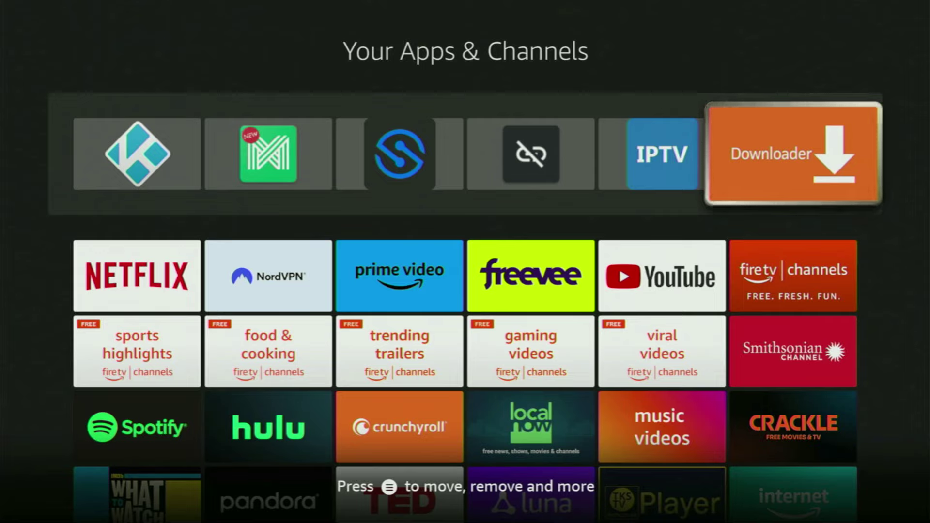
- Launch the NordVPN app from the Fire TV home screen
key(Left)
key(Left)
key(Left)
key(Left)
key(Down)
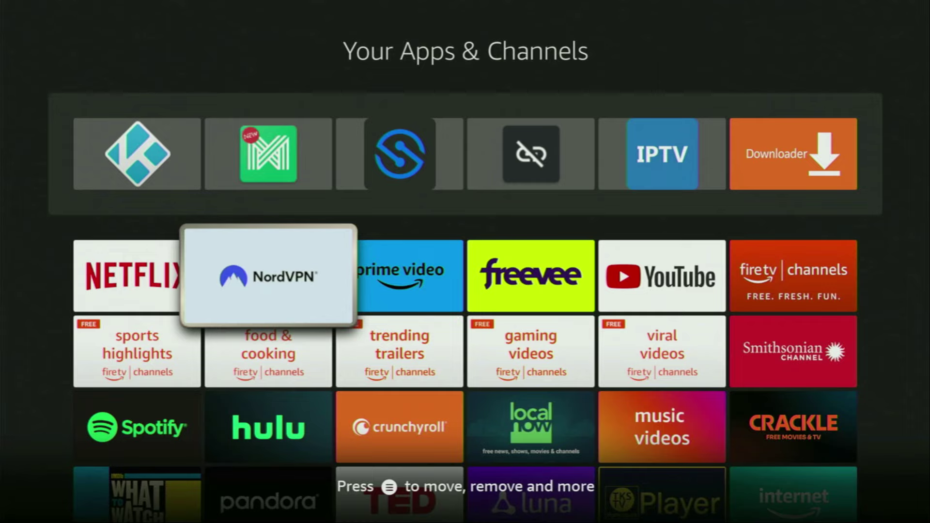
key(Return)
- Browse NordVPN's country list through the A, B and C countries
key(Right)
key(Right)
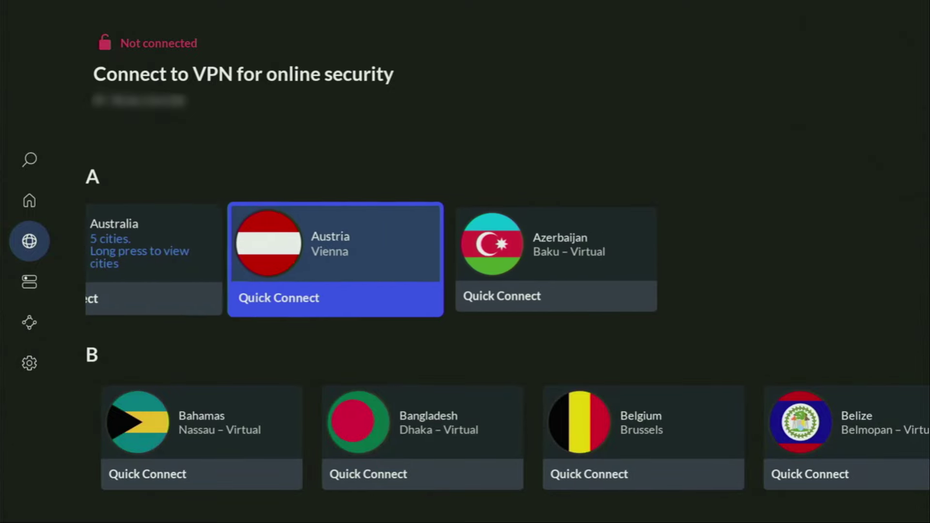
key(Right)
key(Down)
key(Right)
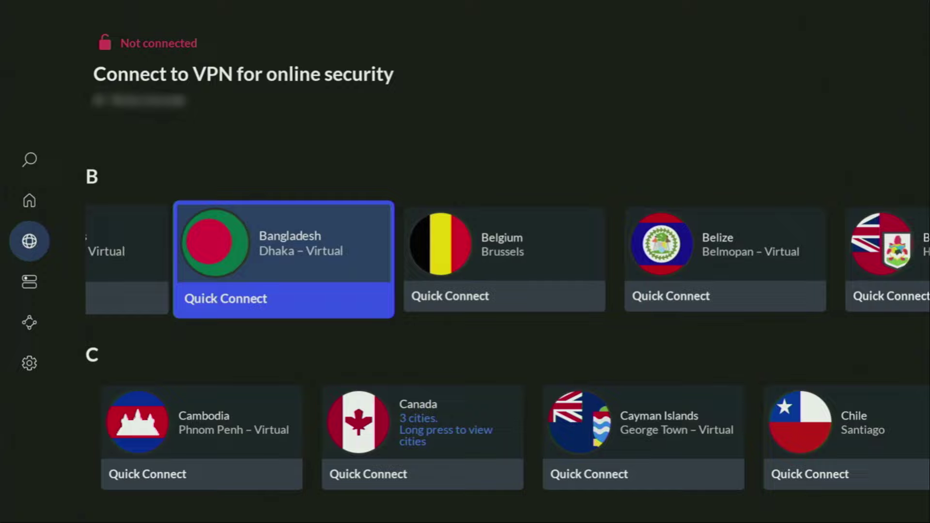
key(Right)
key(Right)
key(Right)
key(Right)
key(Right)
key(Right)
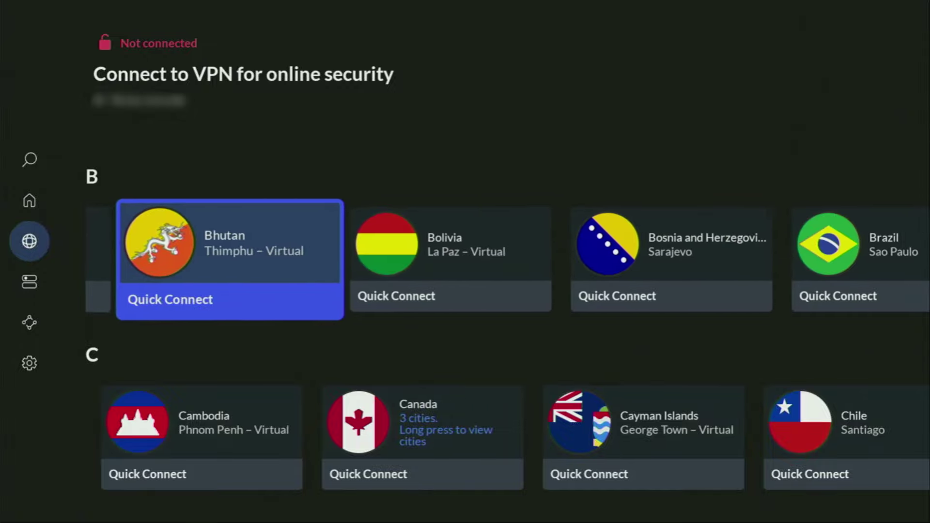
key(Right)
key(Down)
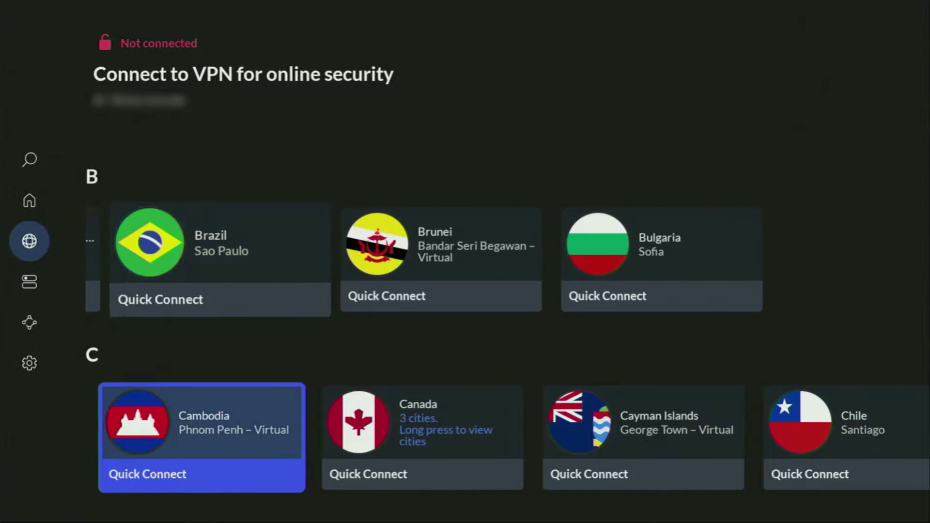
key(Right)
key(Right)
key(Right)
key(Right)
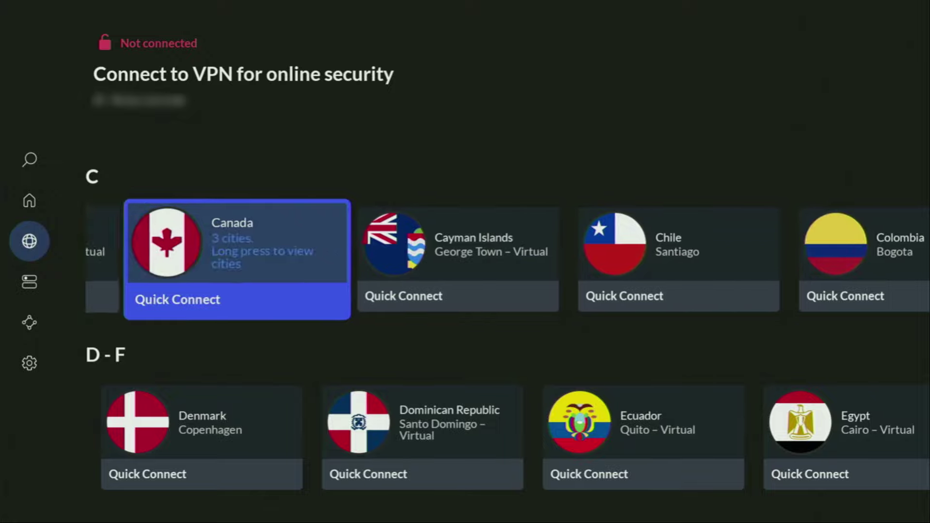
key(Right)
key(Right)
key(Right)
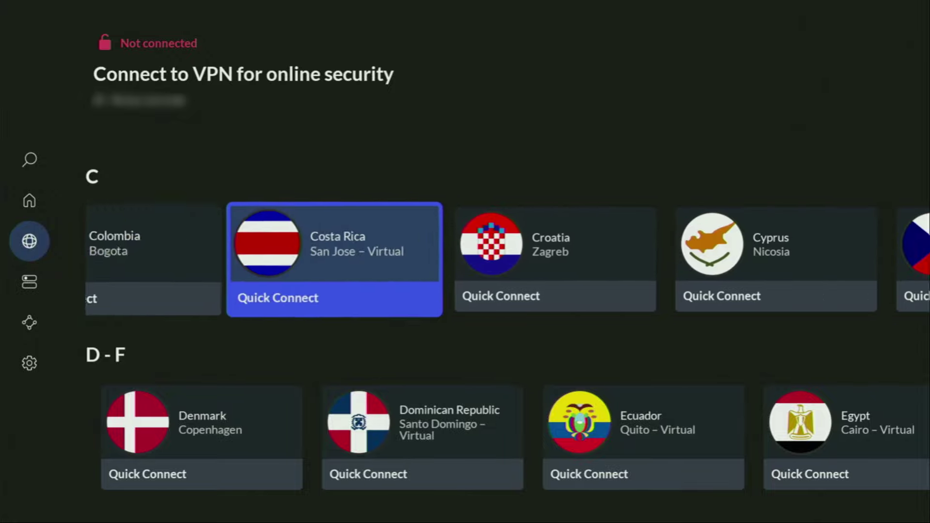
- Continue browsing the country list from Dominican Republic through Kenya, down to the L countries
key(Down)
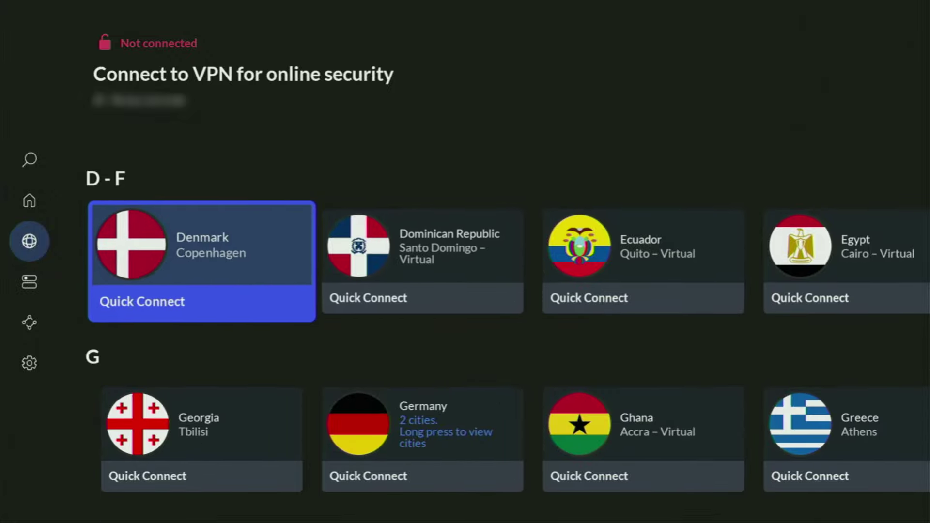
key(Right)
key(Right)
key(Right)
key(Right)
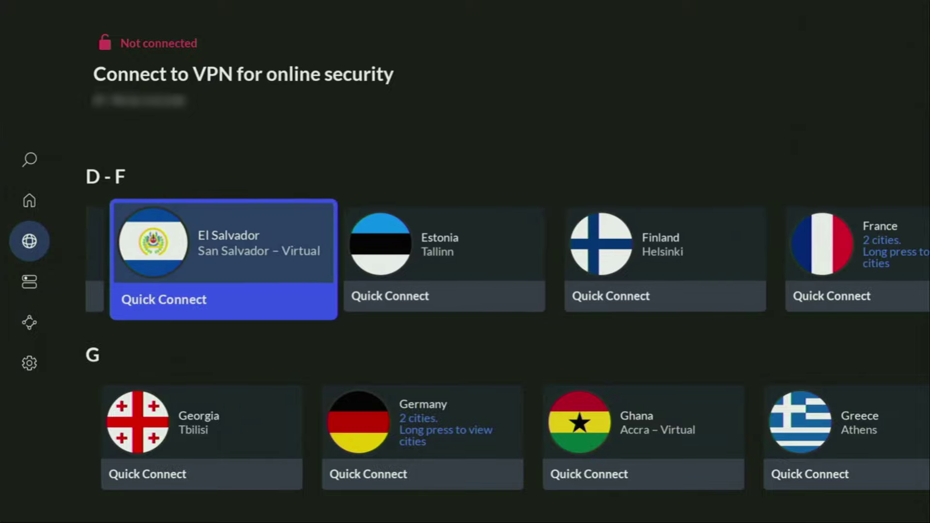
key(Down)
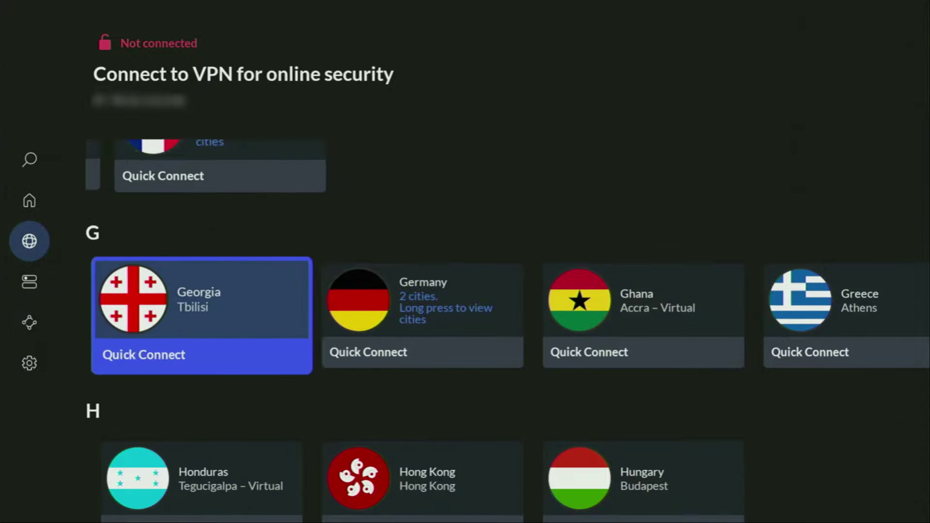
key(Right)
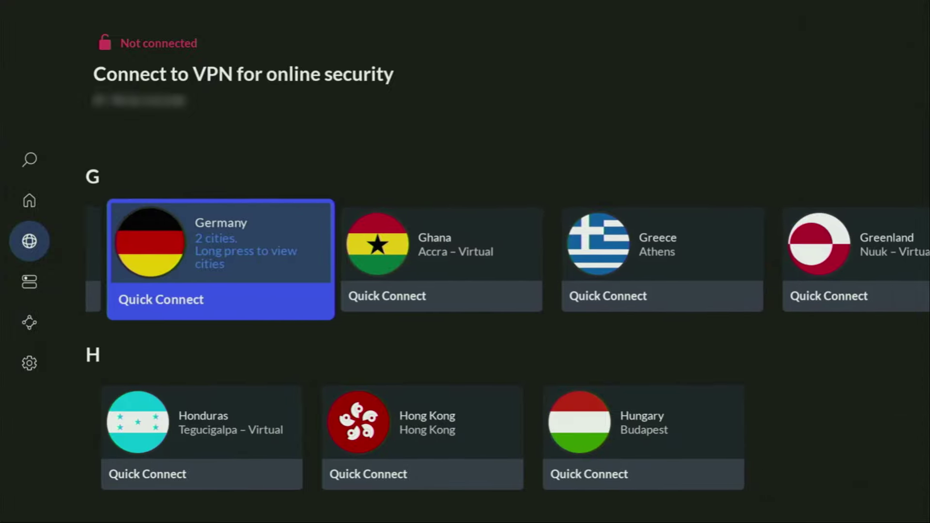
key(Right)
key(Right)
key(Right)
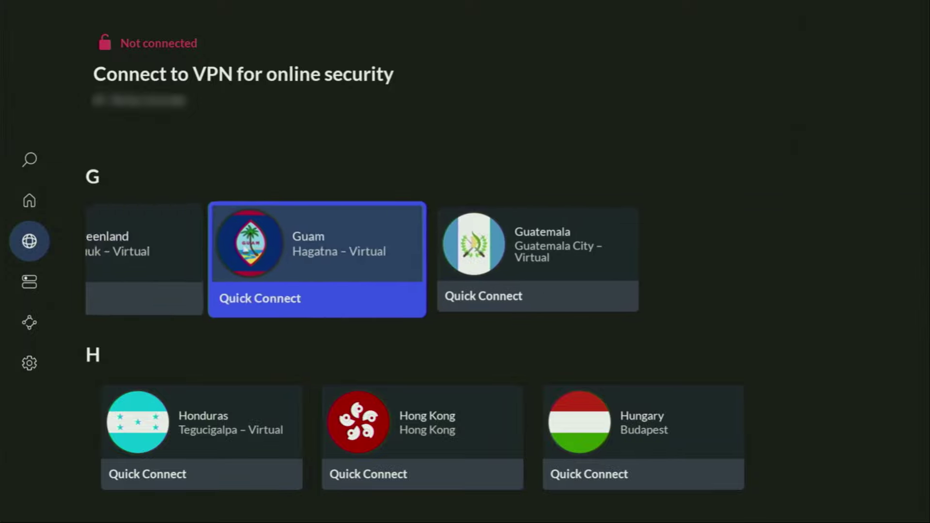
key(Down)
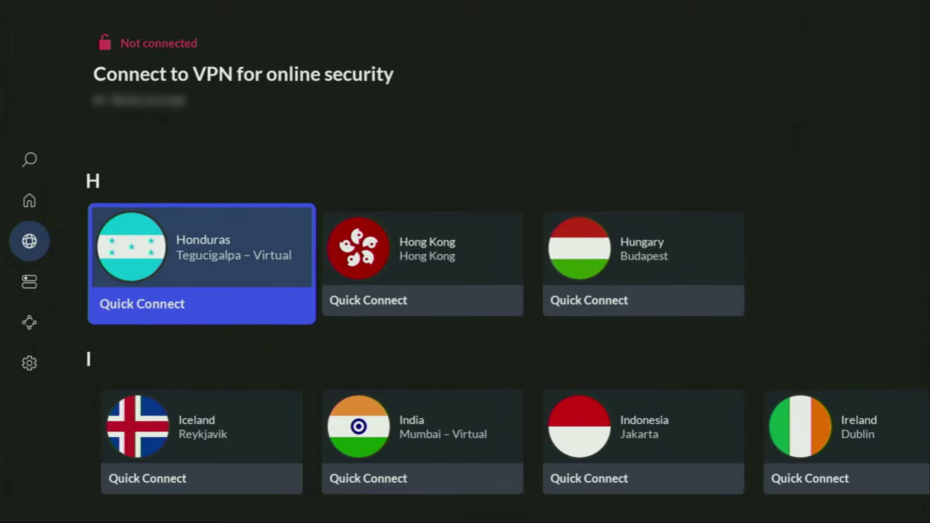
key(Right)
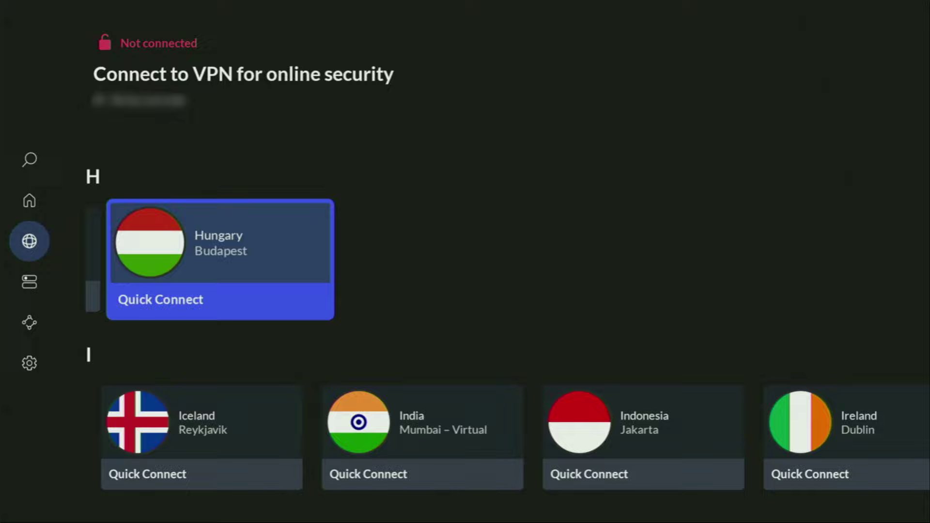
key(Down)
key(Right)
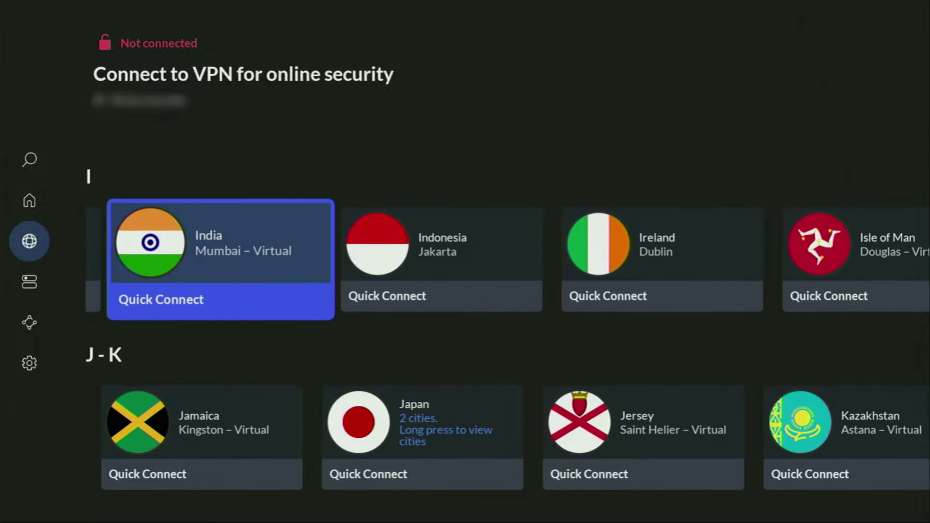
key(Right)
key(Right)
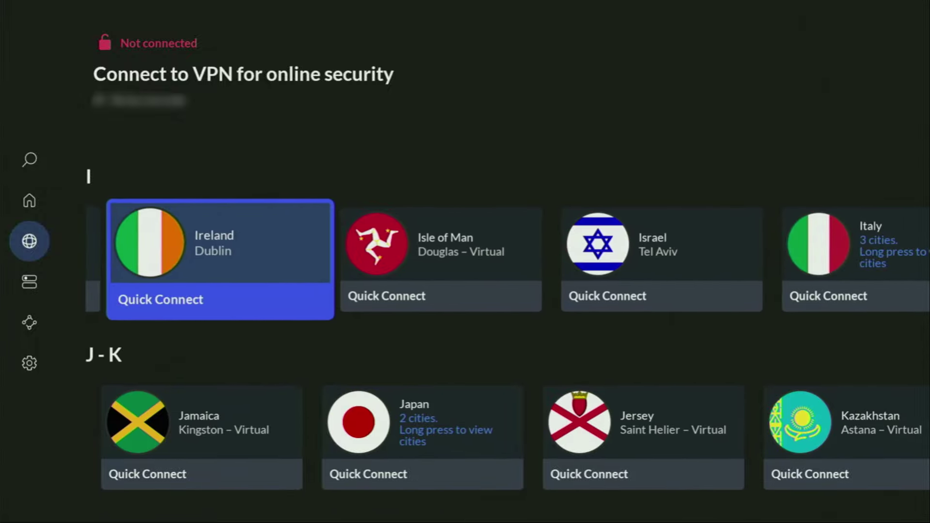
key(Right)
key(Down)
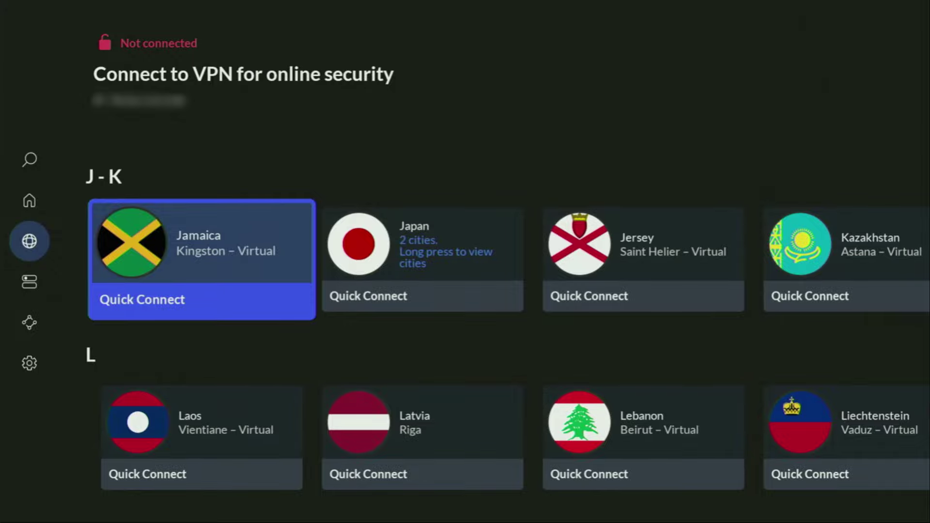
key(Right)
key(Right)
key(Right)
key(Right)
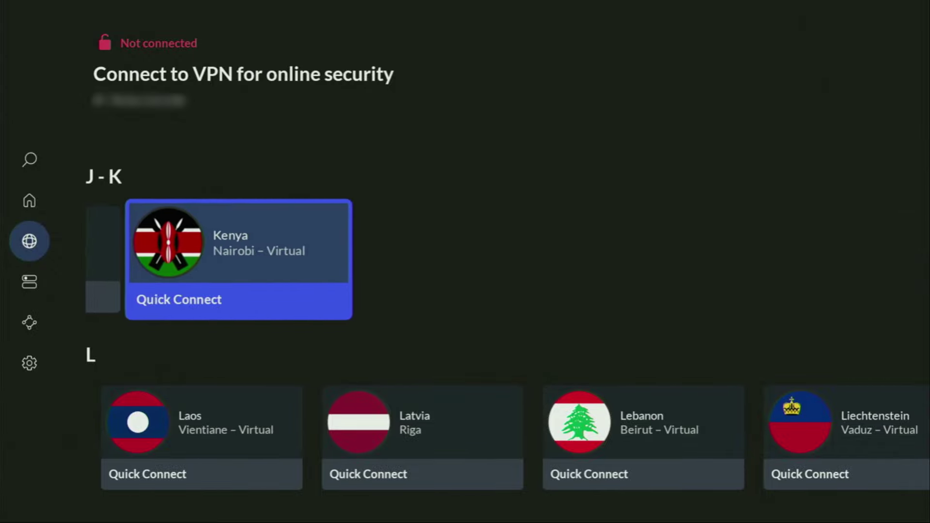
key(Down)
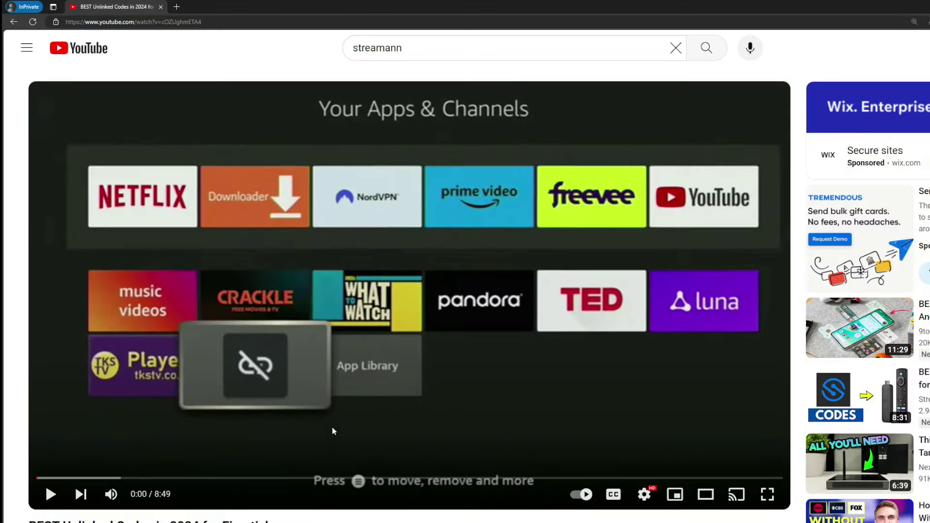
- Expand the YouTube video's description and scroll down to the pinned comment
scroll(332, 431, down, 7)
click(315, 288)
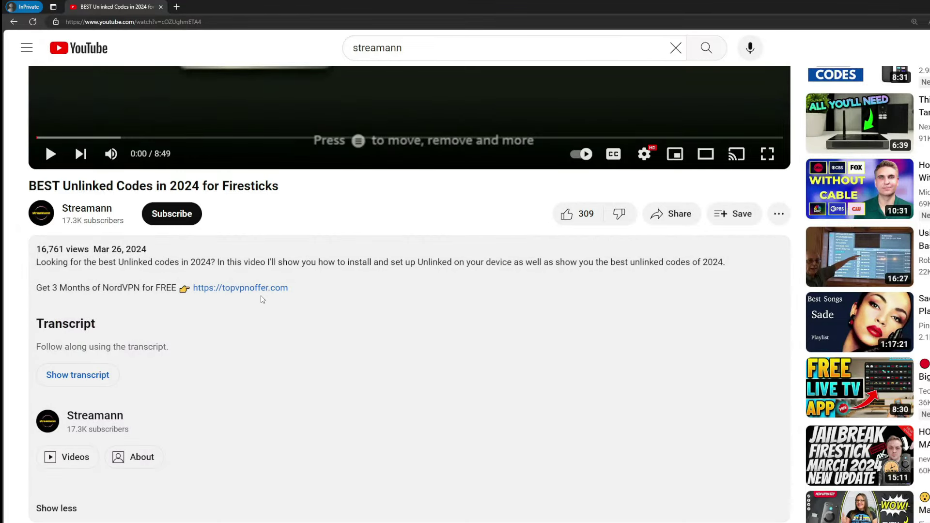
scroll(222, 298, down, 5)
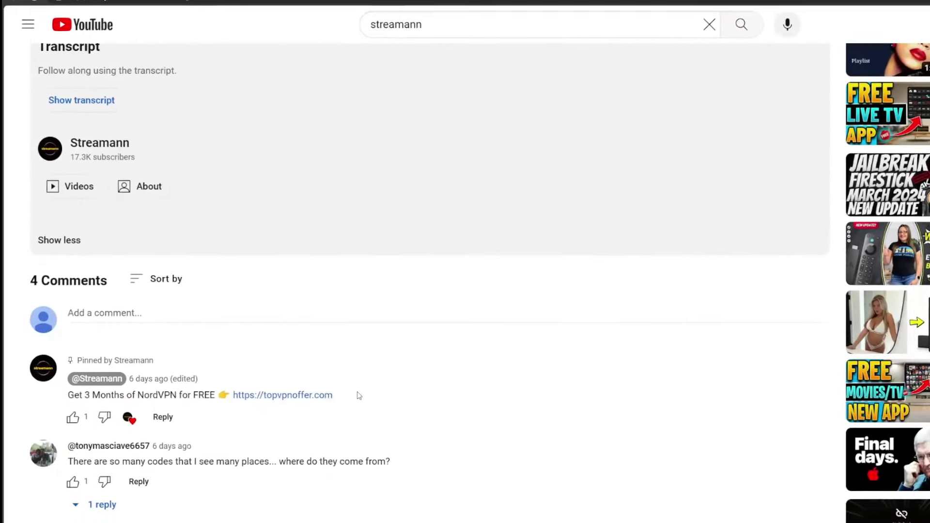
drag(325, 399, 226, 401)
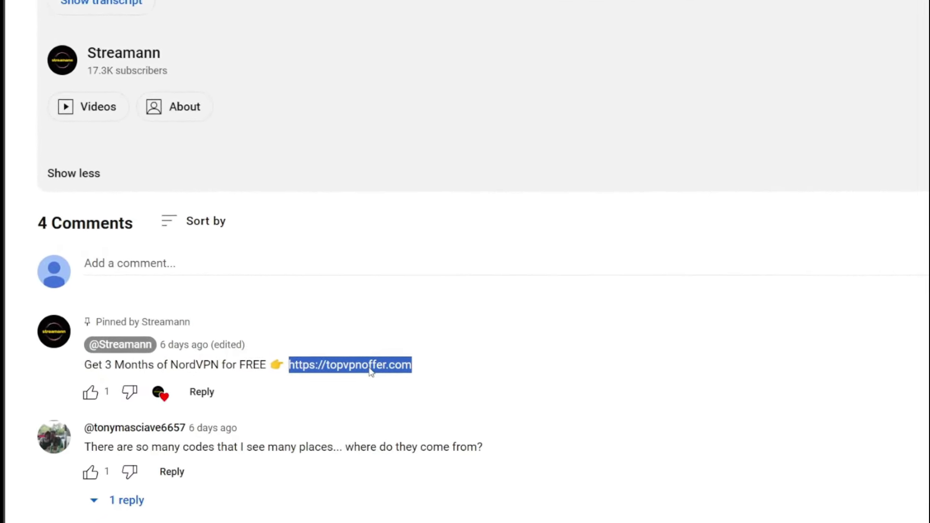
- Open the pinned comment's topvpnoffer.com link and highlight the 3 months extra offer
click(332, 381)
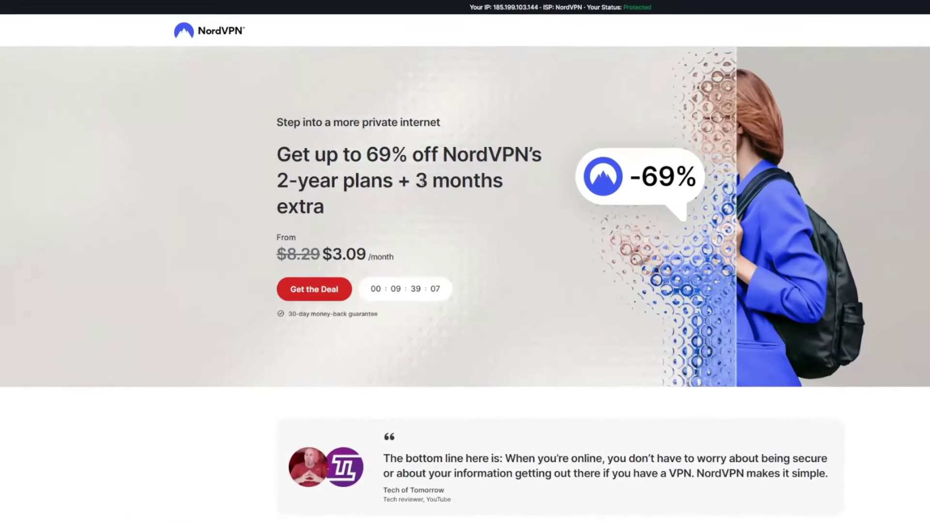
drag(417, 182, 507, 196)
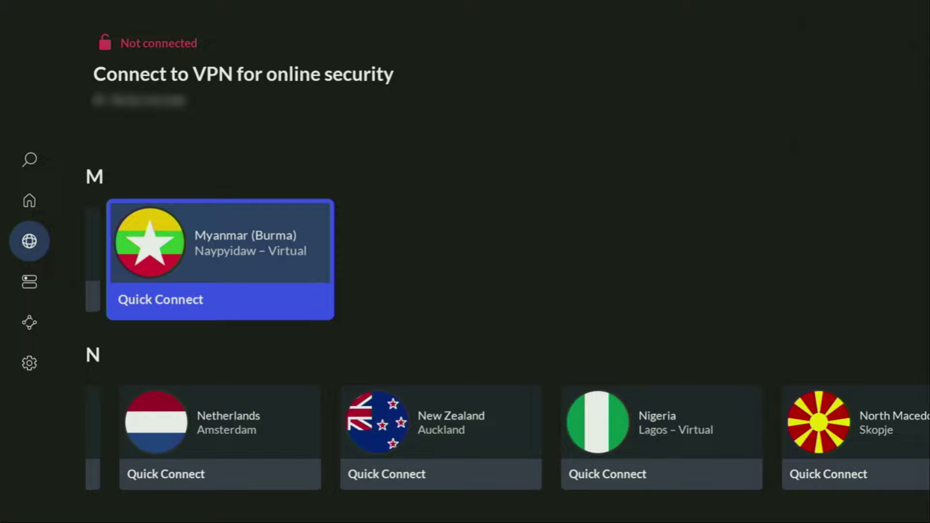
key(Up)
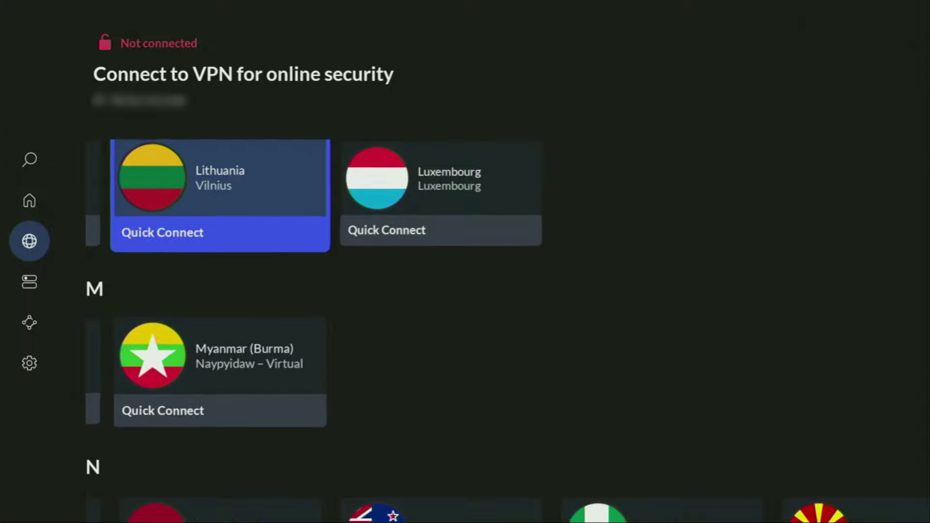
key(Left)
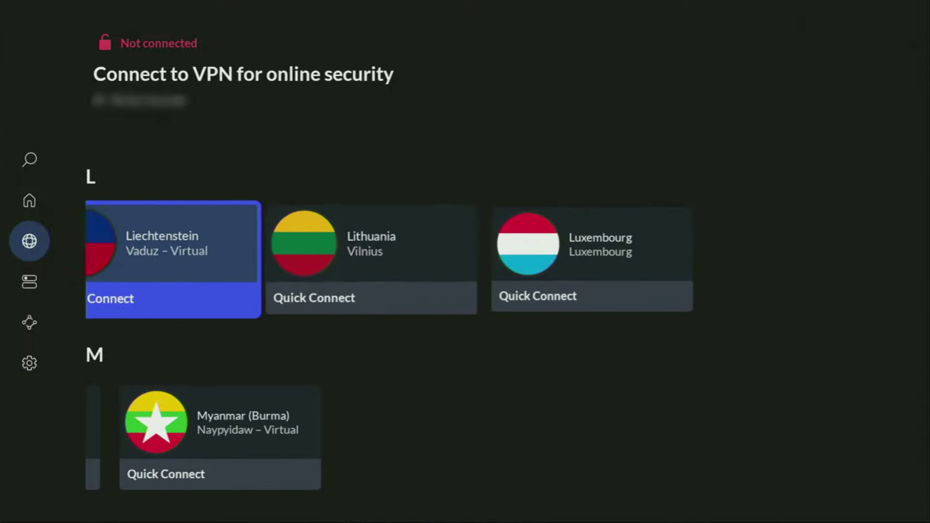
key(Left)
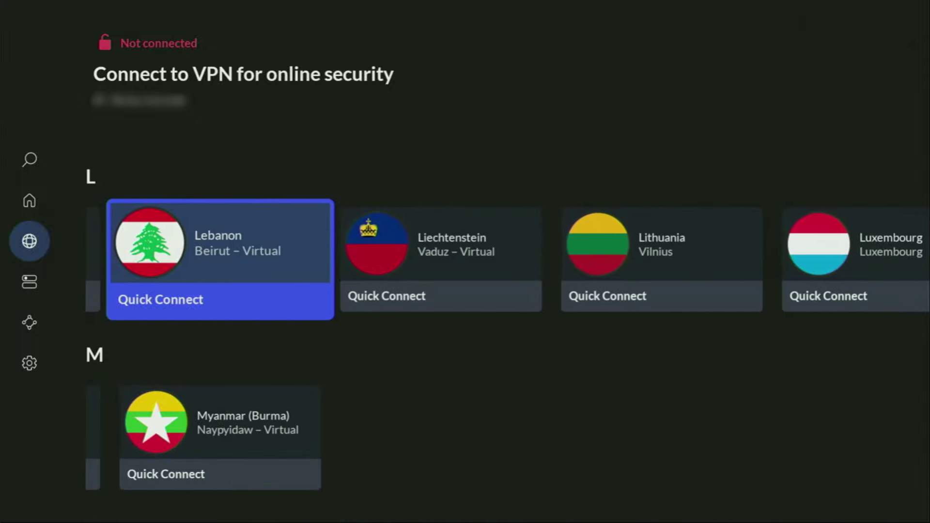
key(Left)
key(Left)
key(Left)
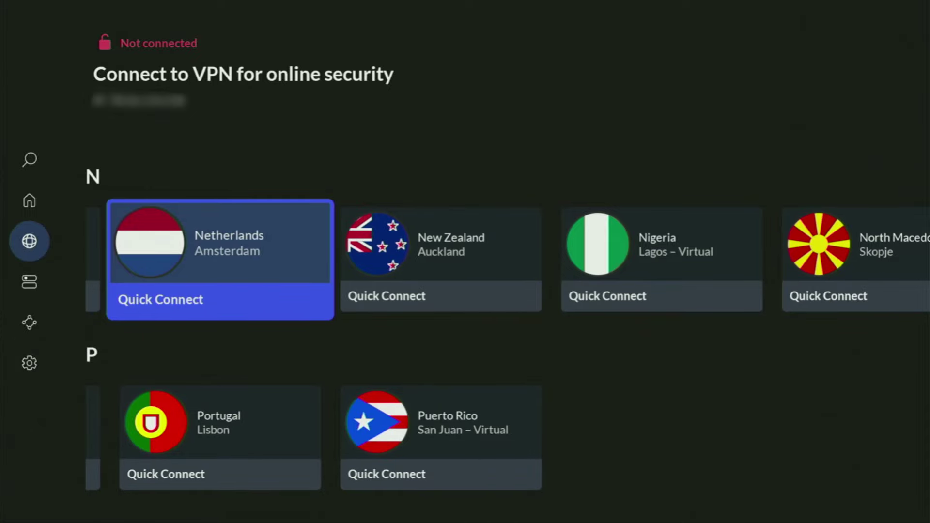
- Launch Downloader and go to its Home section
key(Escape)
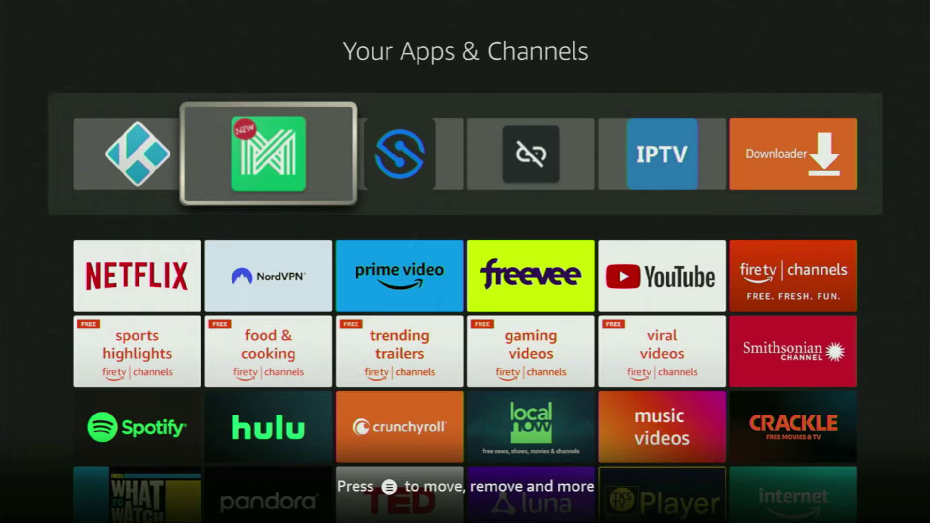
key(Right)
key(Right)
key(Right)
key(Right)
key(Return)
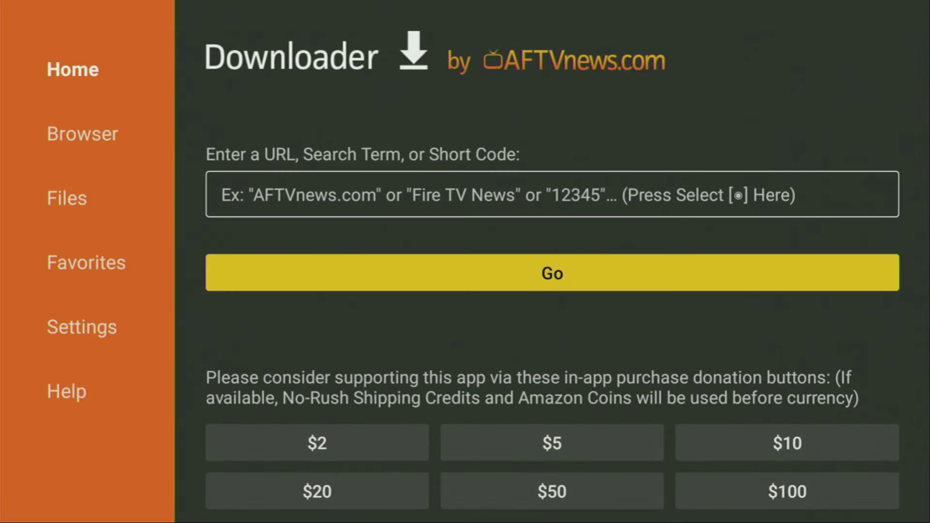
key(Left)
key(Up)
key(Up)
key(Up)
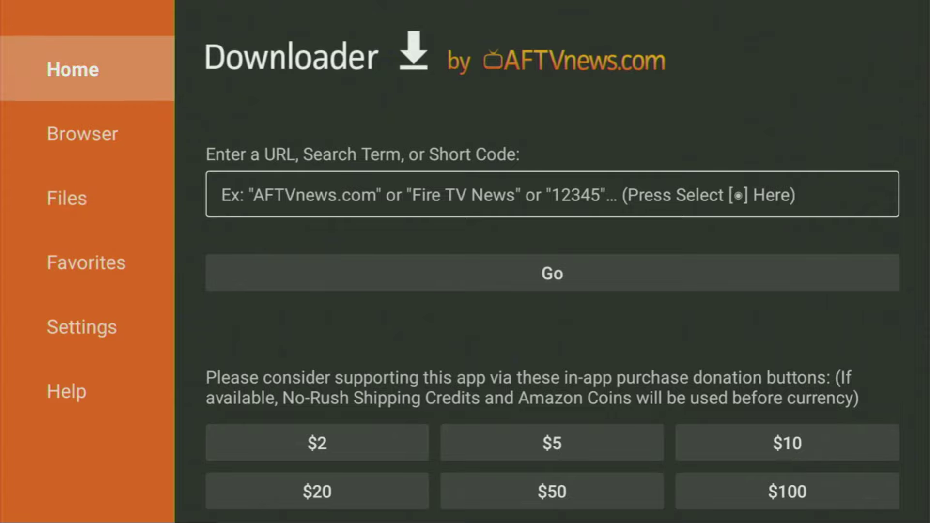
key(Down)
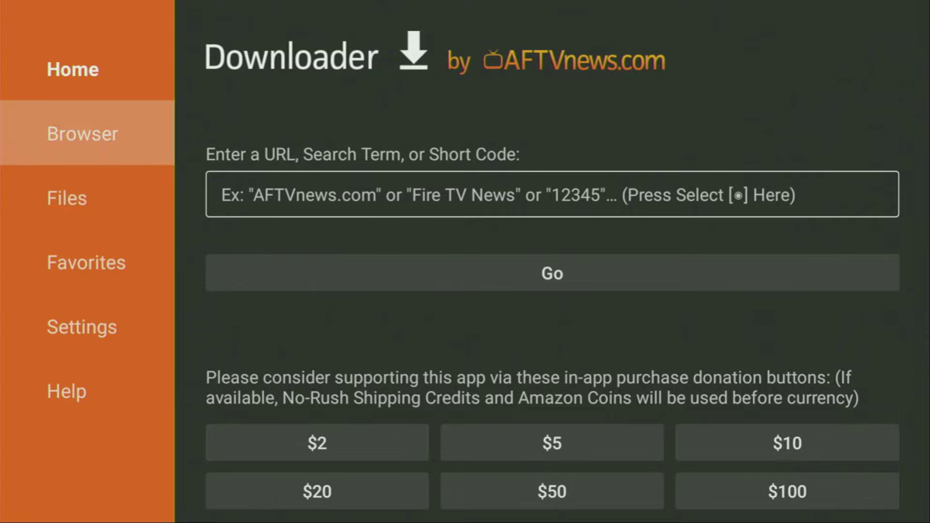
key(Up)
- Enter the short code 28907 in the address field and submit it
key(Right)
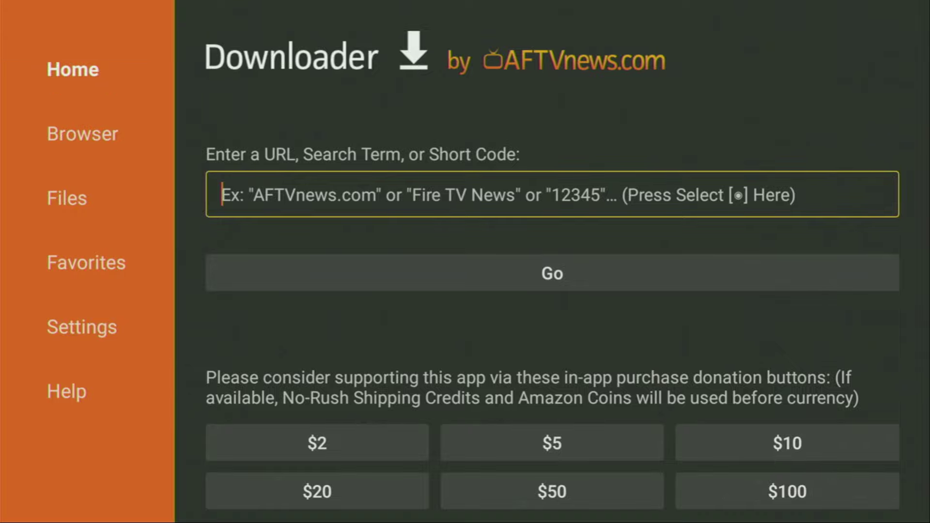
key(Return)
key(Up)
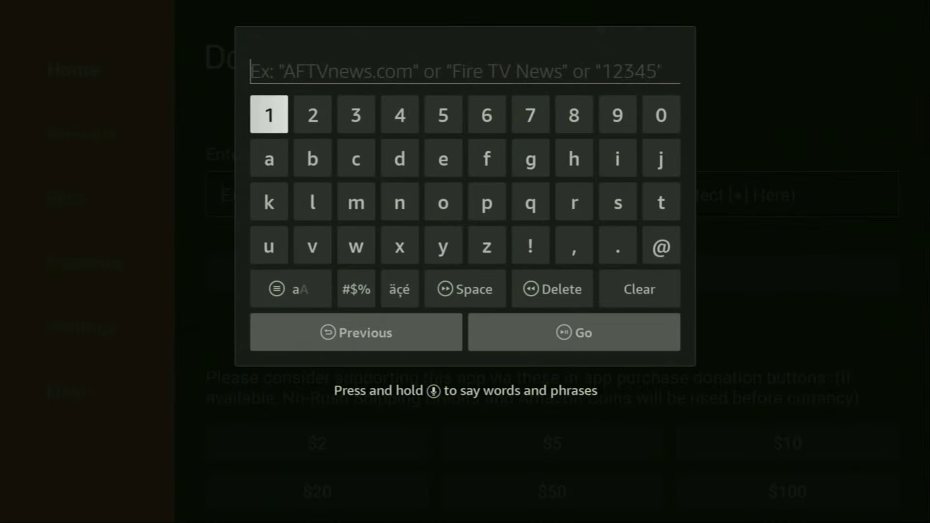
key(Right)
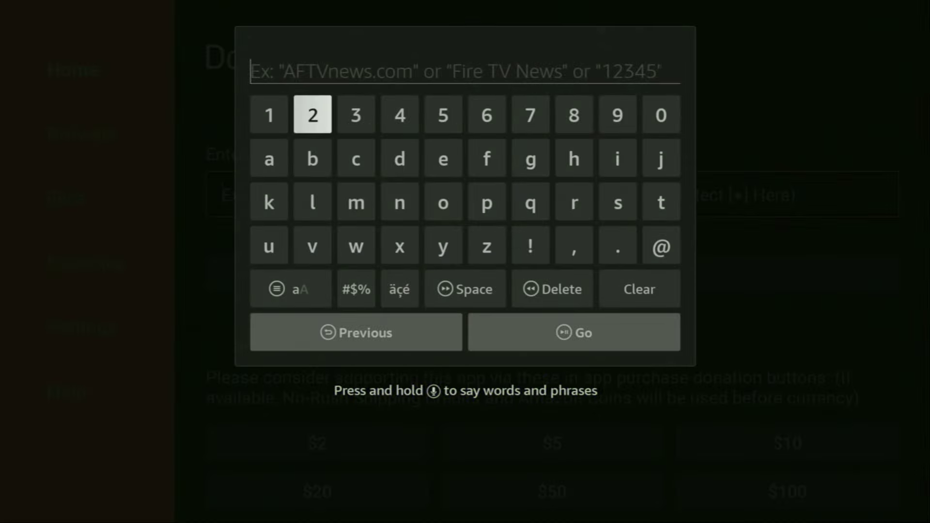
key(Return)
key(Left)
key(Left)
key(Left)
key(Left)
key(Return)
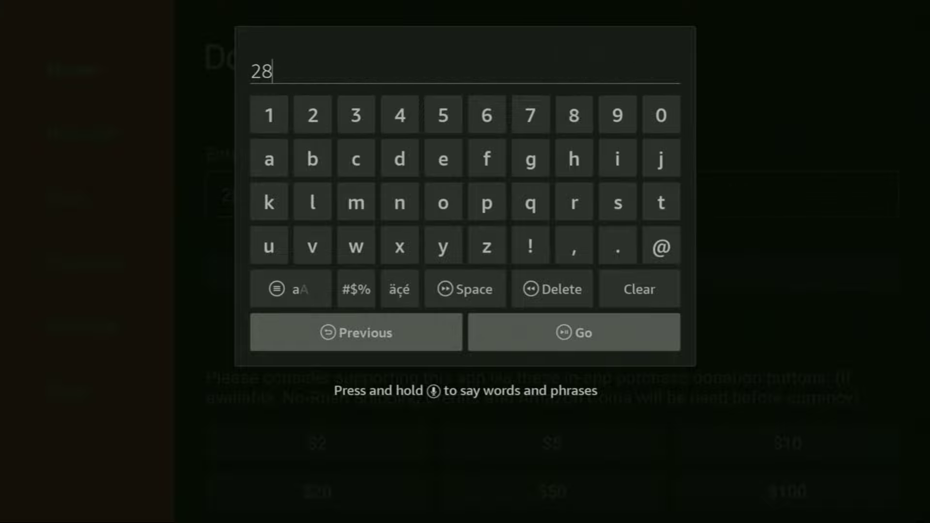
key(Right)
key(Return)
key(Right)
key(Return)
key(Left)
key(Left)
key(Left)
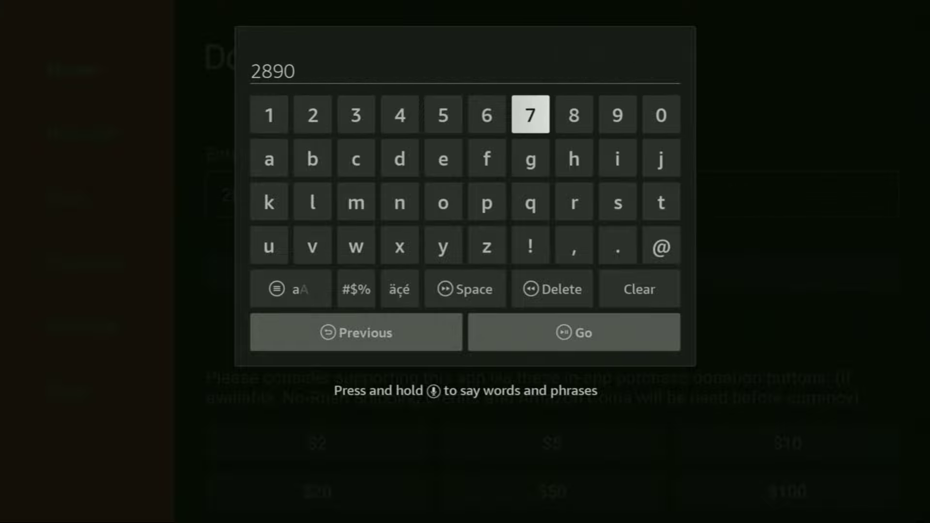
key(Return)
key(Down)
key(Down)
key(Down)
key(Down)
key(Down)
key(Return)
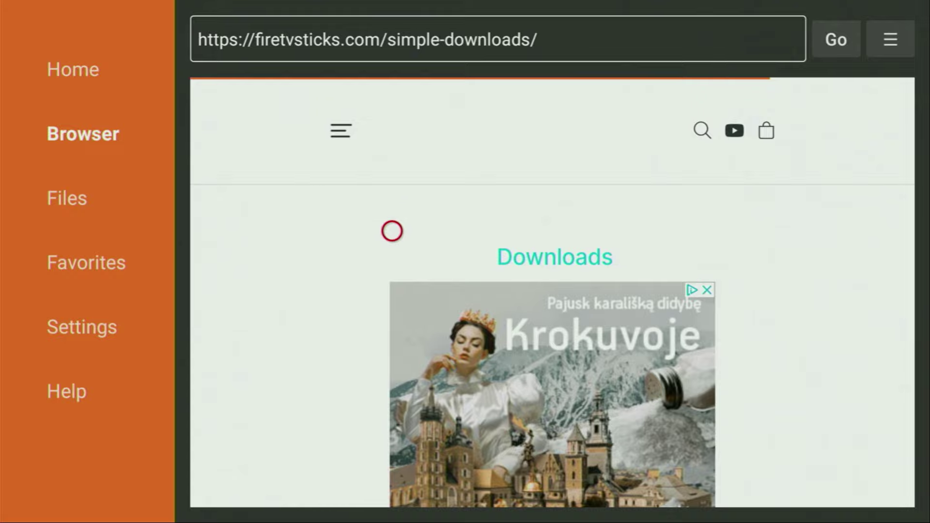
- Open the Movies & TV category on the firetvsticks.com downloads page and scroll to UK Turks
scroll(392, 486, down, 10)
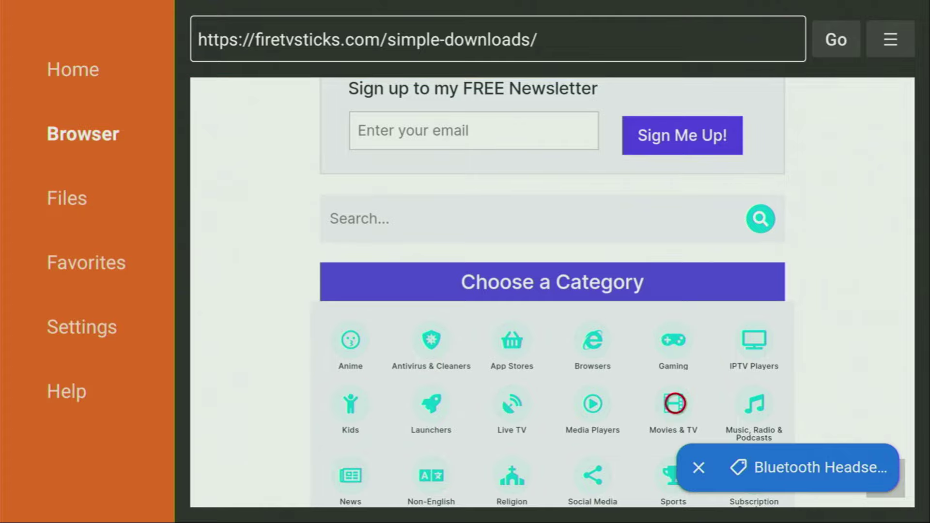
click(675, 403)
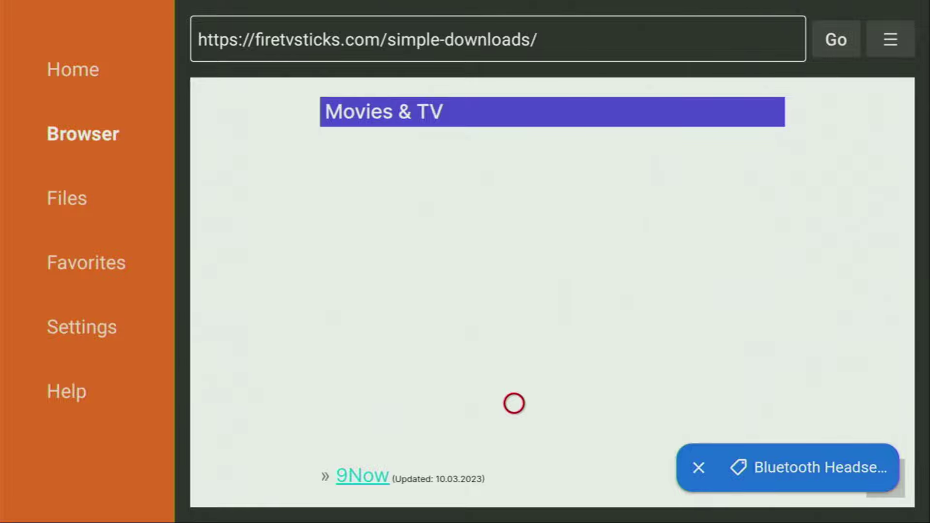
scroll(513, 484, down, 10)
scroll(514, 488, down, 20)
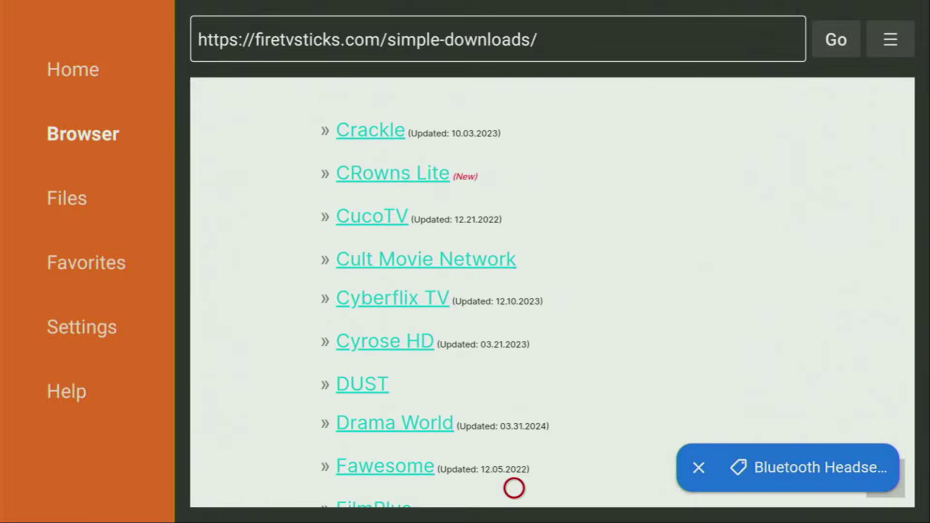
scroll(514, 487, down, 20)
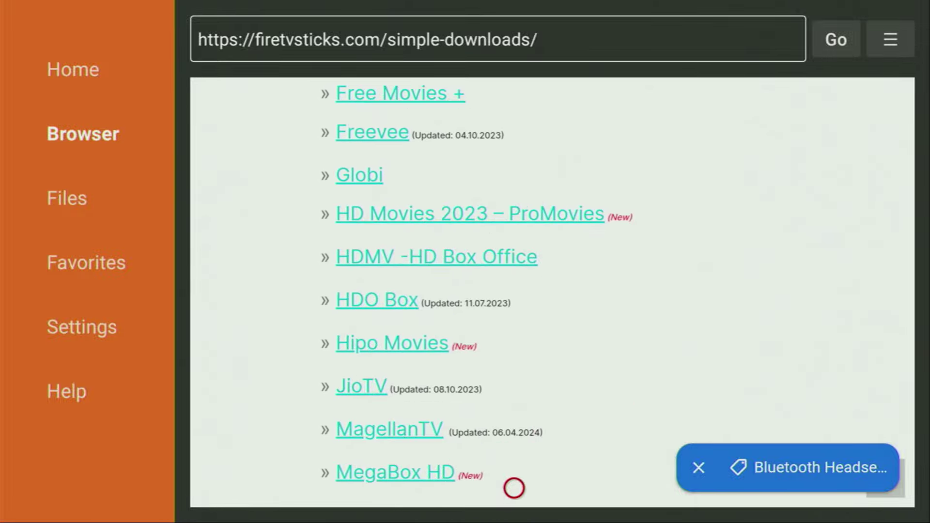
scroll(514, 488, down, 20)
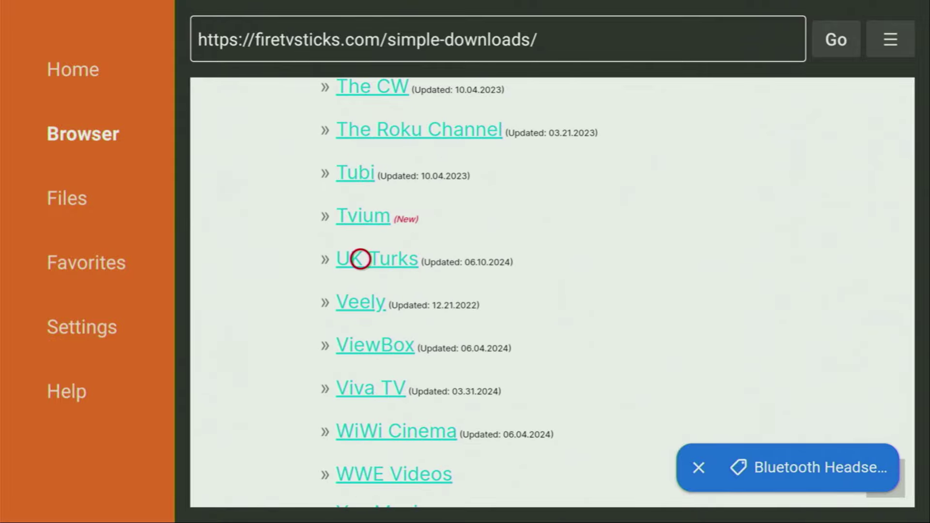
- Open the UK Turks page, dismiss the ad, and download the UK Turks APK
click(376, 259)
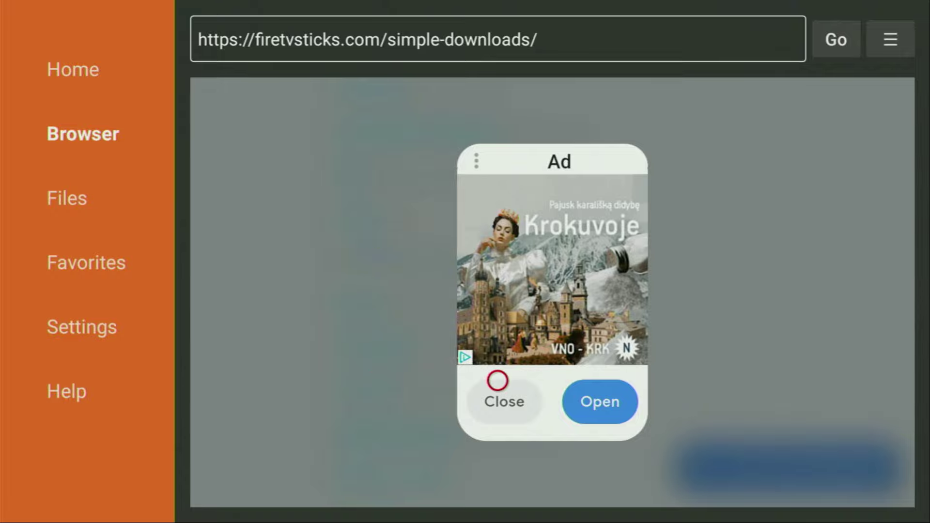
click(498, 413)
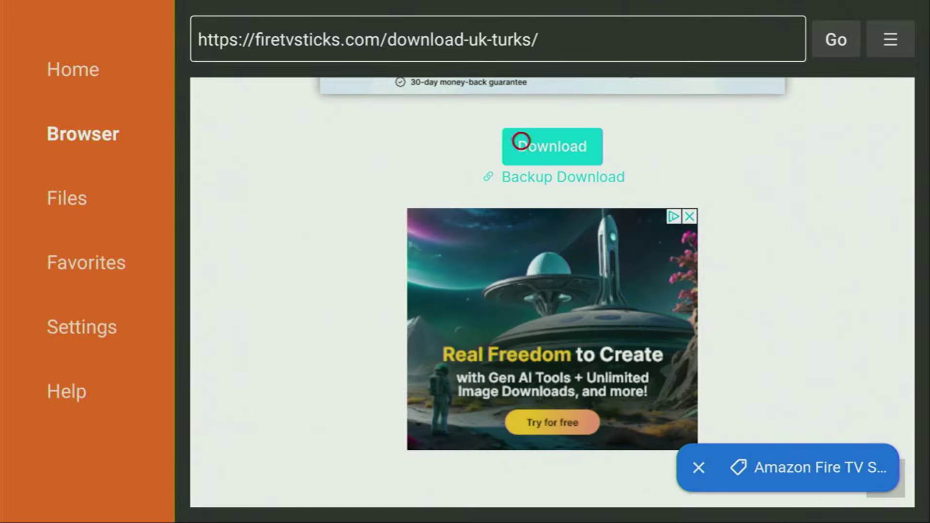
click(521, 141)
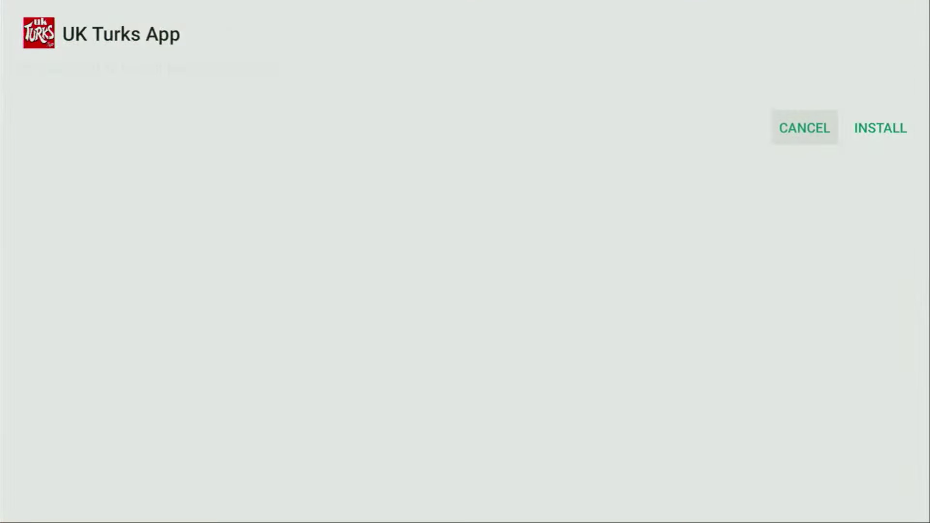
- Install UK Turks App and close the installer when it finishes
key(Right)
key(Return)
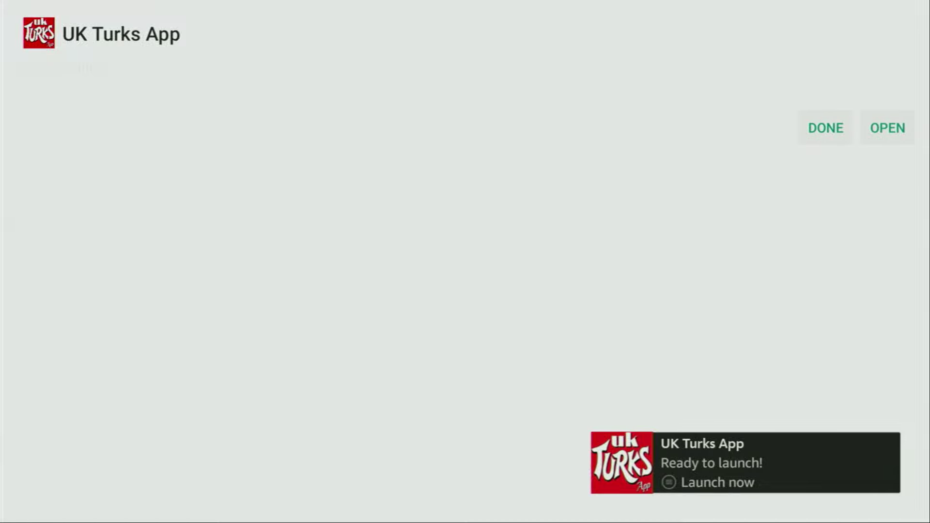
key(Return)
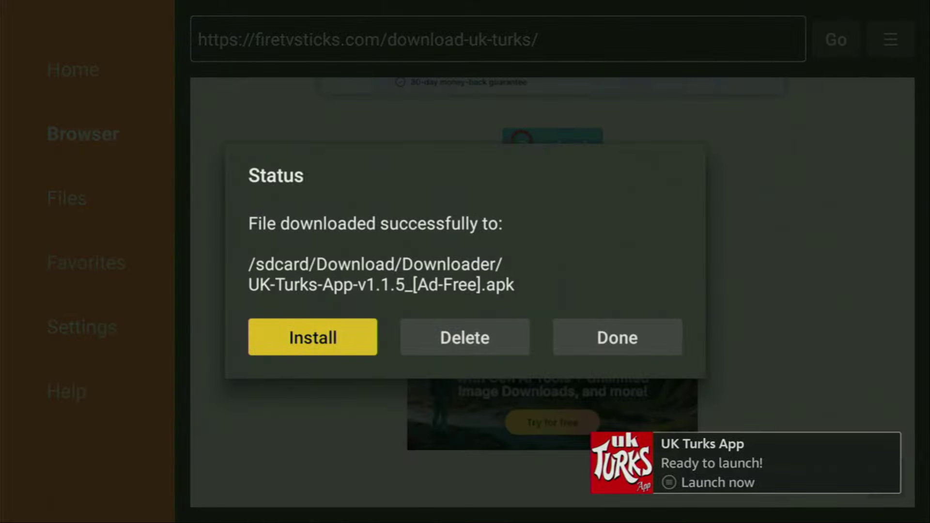
- Delete the downloaded UK Turks APK file and confirm the deletion
key(Right)
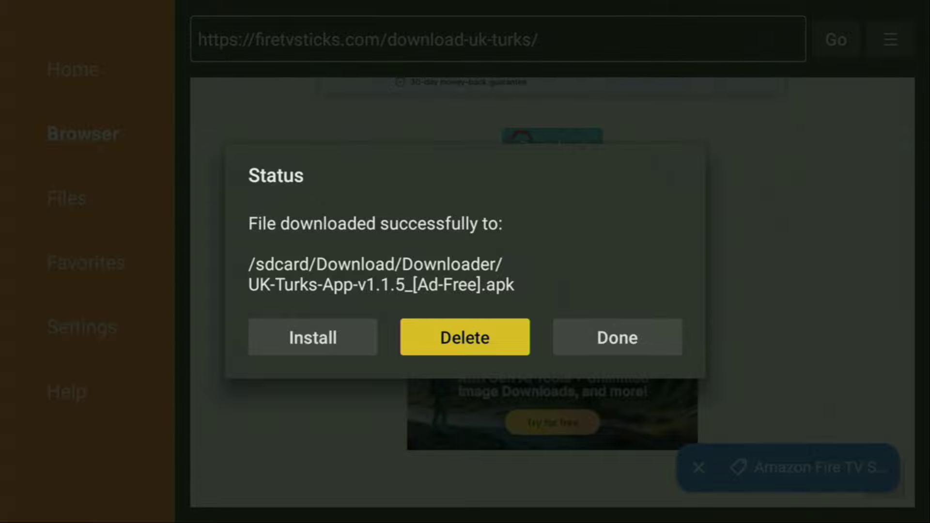
key(Return)
key(Left)
key(Return)
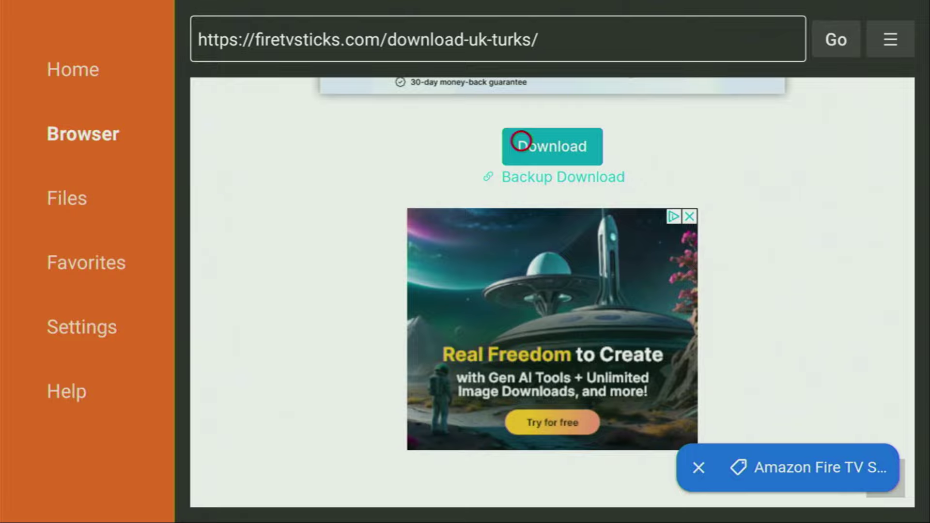
- Move UK Turks to the front of Your Apps & Channels via its options menu
key(Home)
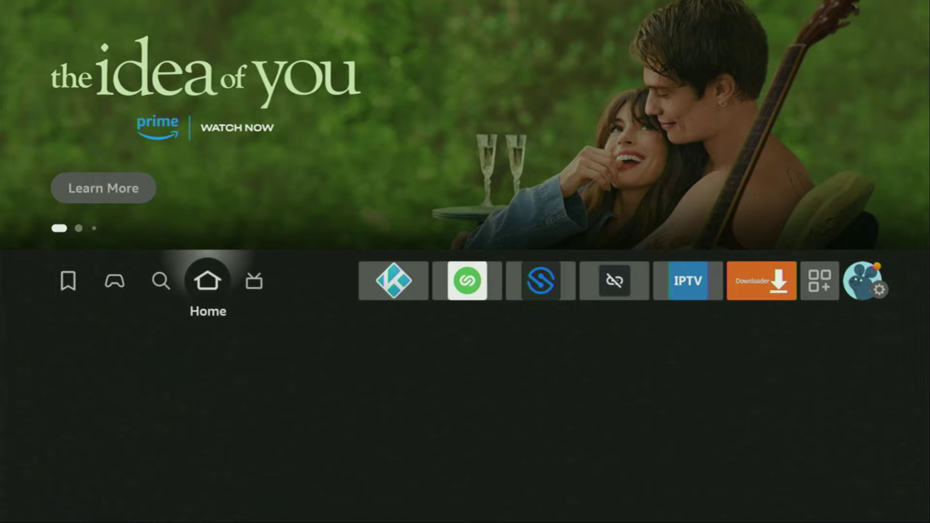
key(Right)
key(Right)
key(Right)
key(Right)
key(Right)
key(Right)
key(Right)
key(Right)
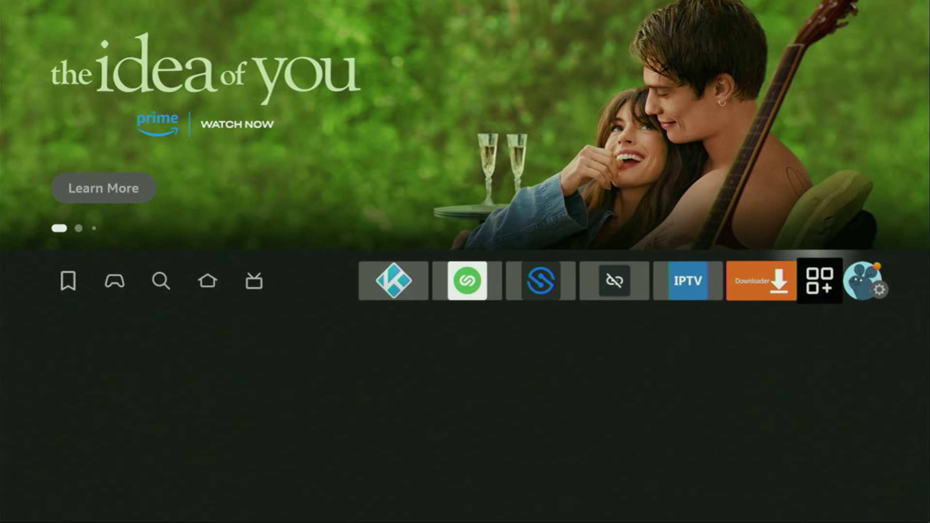
key(Return)
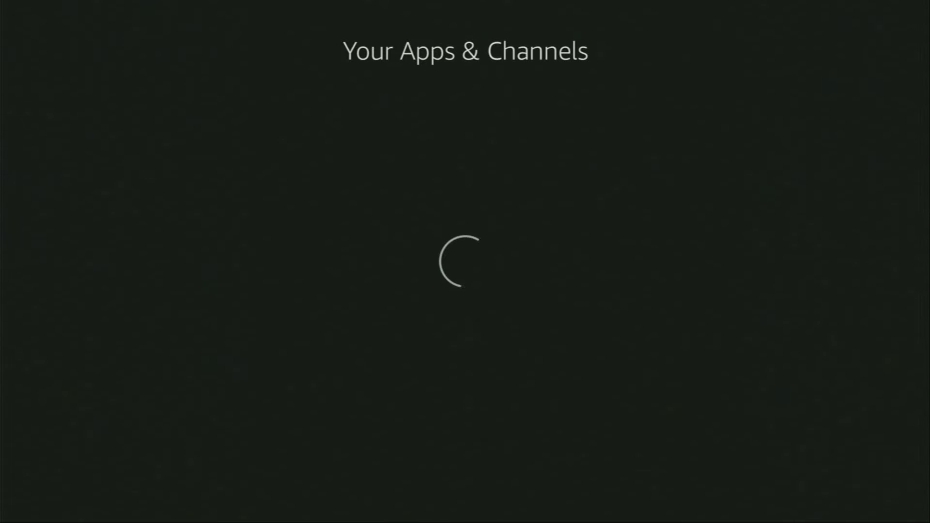
key(Down)
key(Down)
key(Down)
key(Down)
key(Down)
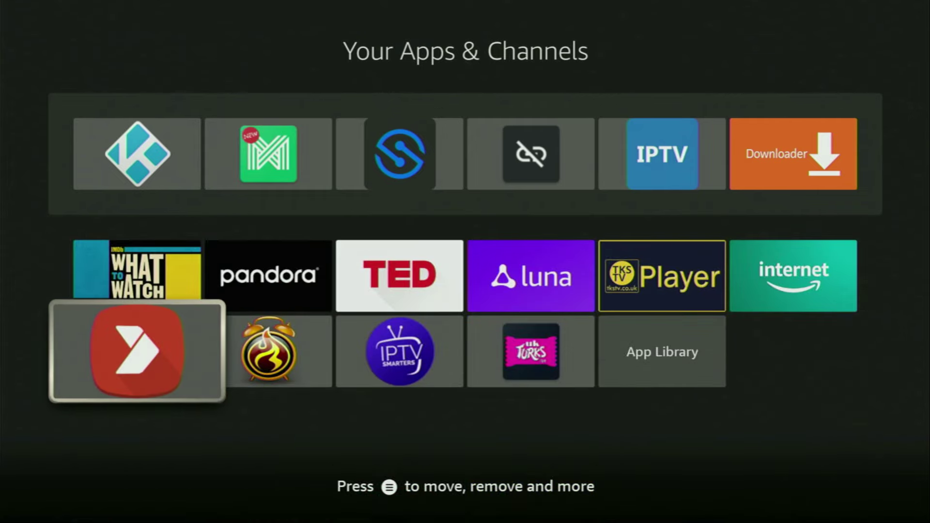
key(Right)
key(Right)
key(Right)
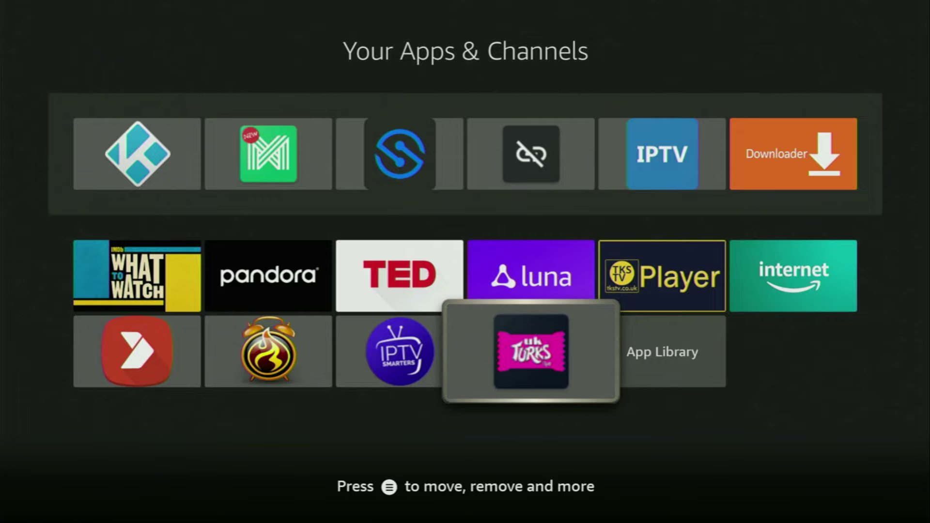
key(Menu)
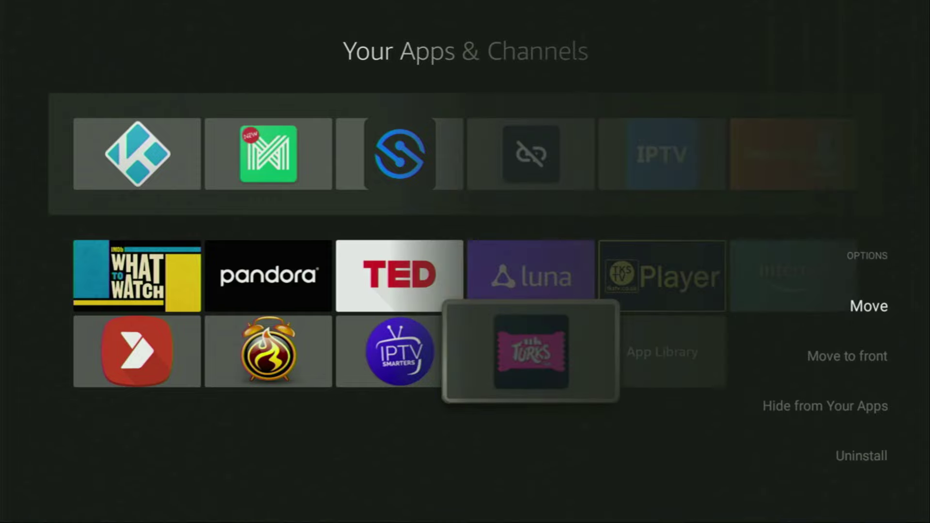
key(Return)
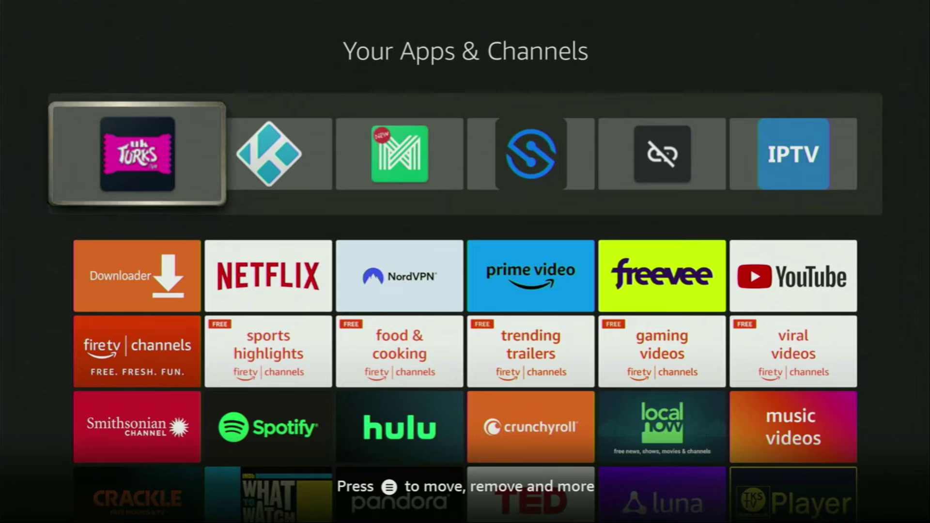
key(Down)
key(Right)
key(Right)
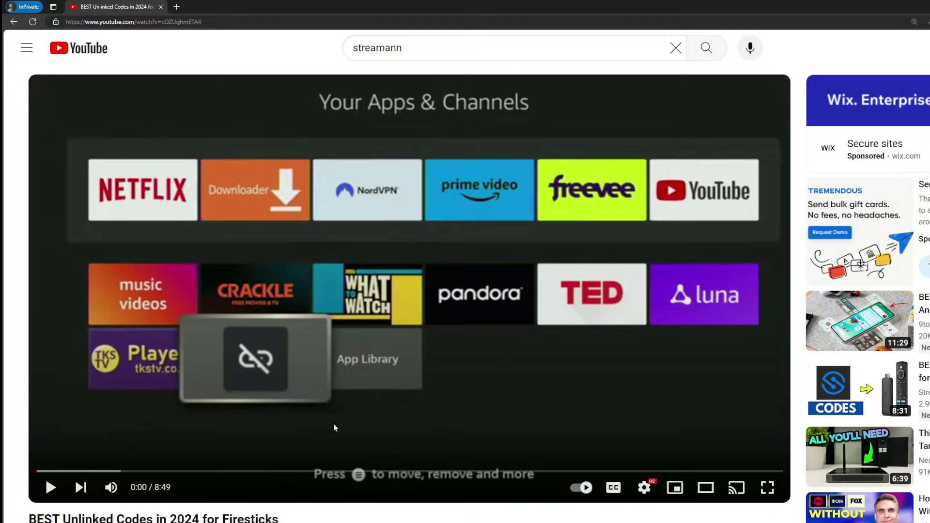
- Expand the YouTube codes video's description and scroll to the pinned comment
scroll(332, 425, down, 5)
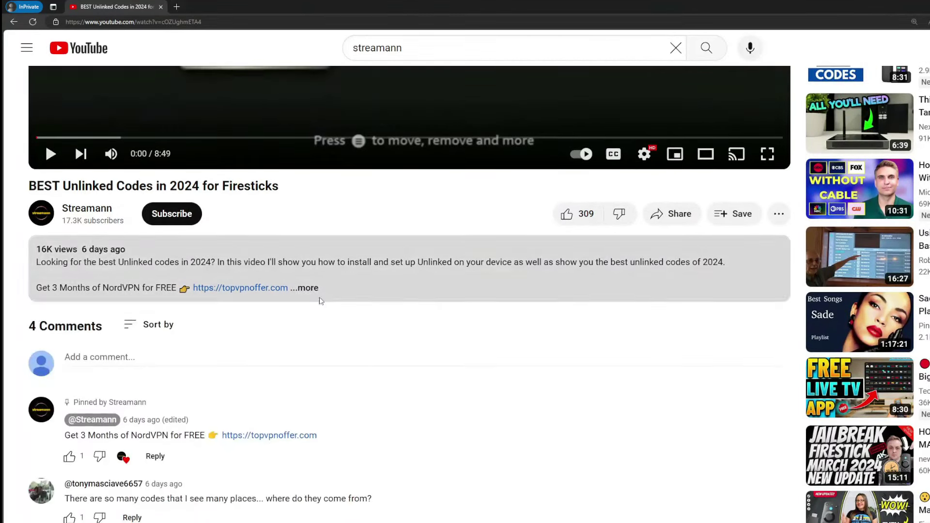
click(319, 298)
scroll(234, 299, down, 5)
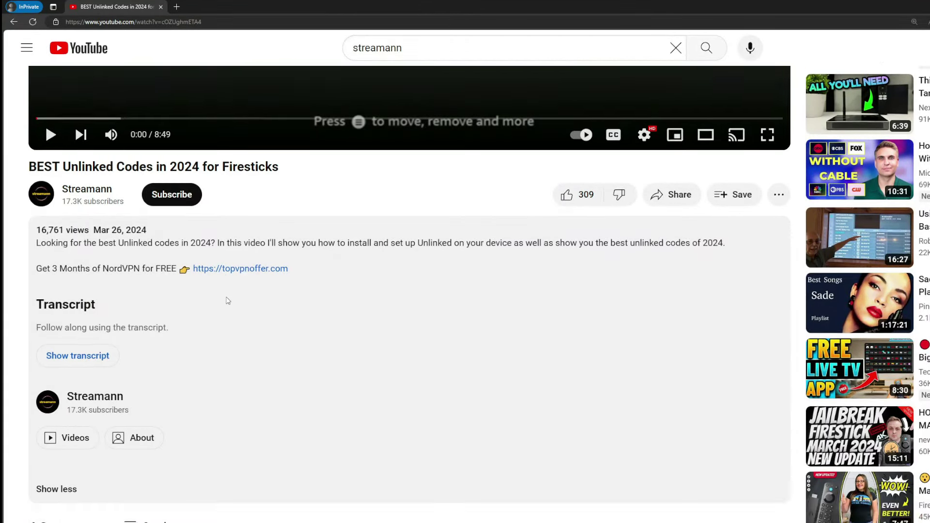
drag(335, 400, 251, 392)
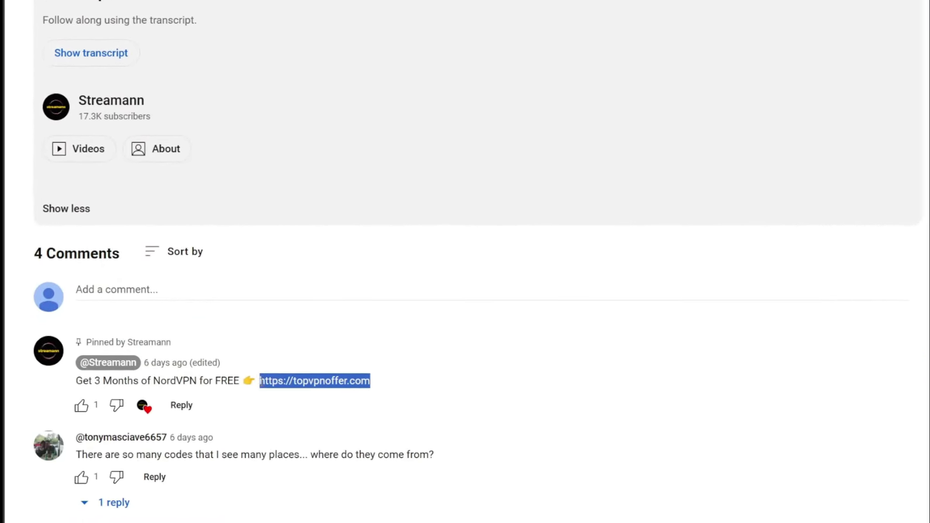